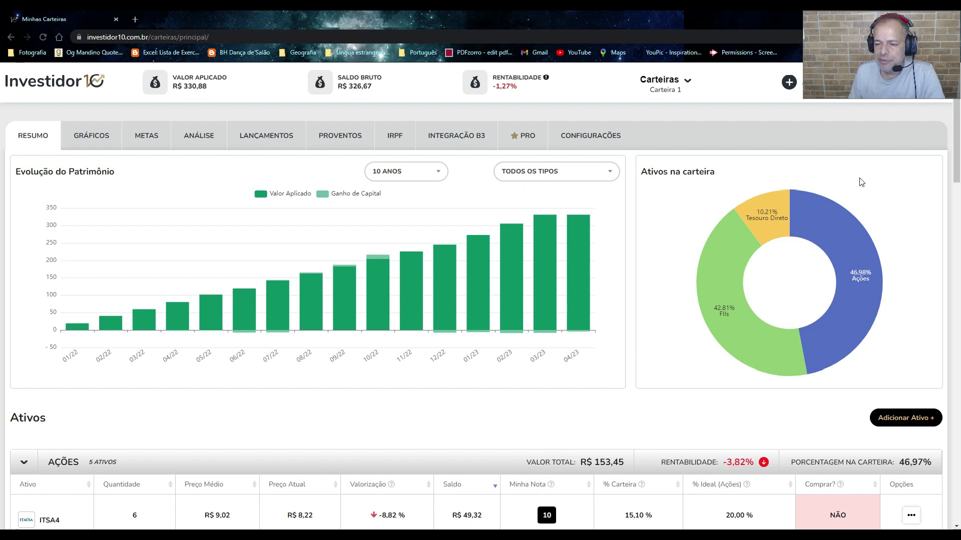
Check the portfolio allocation by asset class and expand the FIIs and Tesouro Direto groups in the asset list.
mouse_move(864, 276)
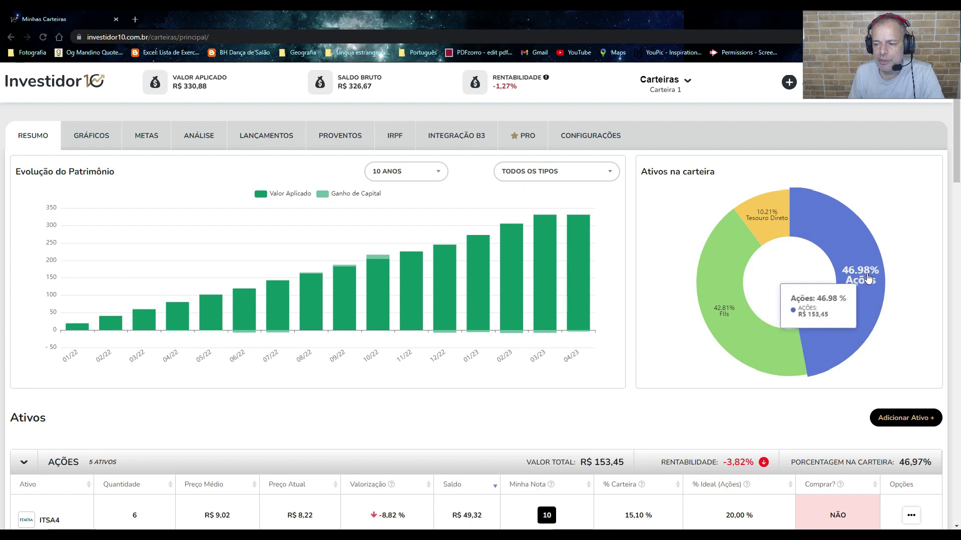
mouse_move(736, 328)
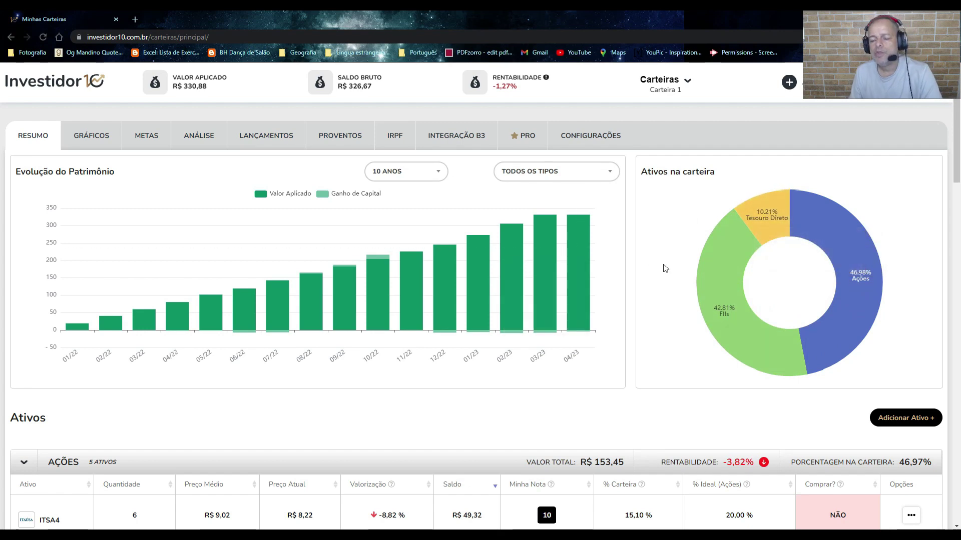
scroll(626, 288, "down", 5)
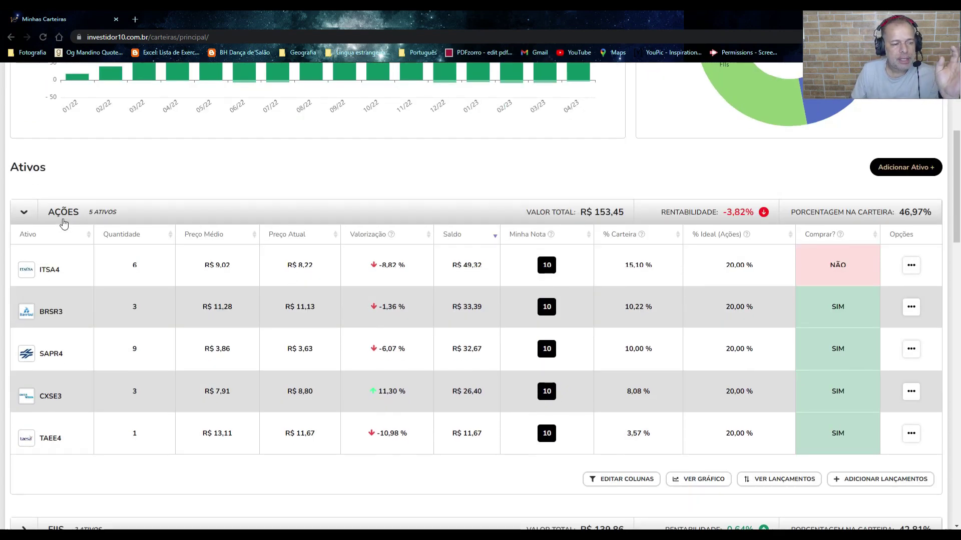
scroll(72, 285, "down", 5)
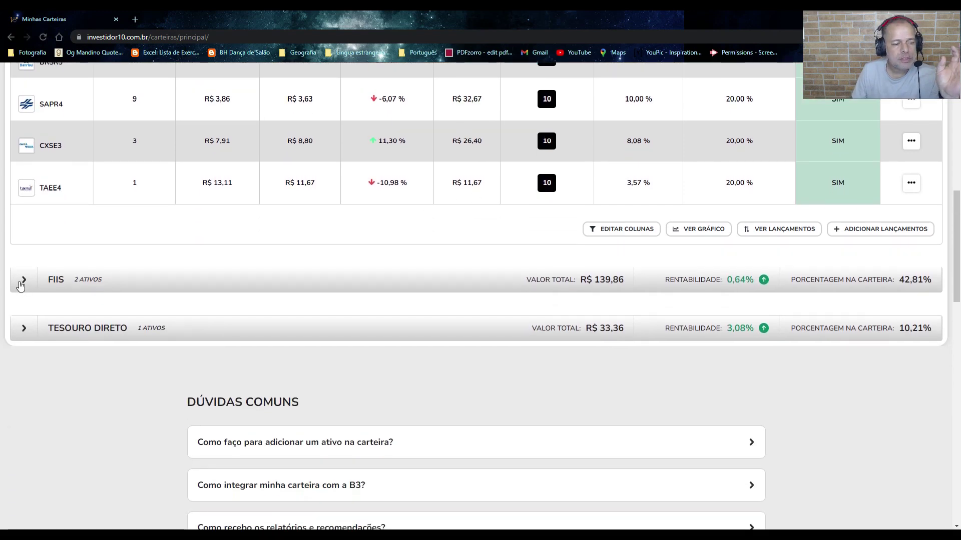
left_click(18, 284)
left_click(23, 472)
scroll(559, 350, "down", 3)
scroll(535, 199, "up", 12)
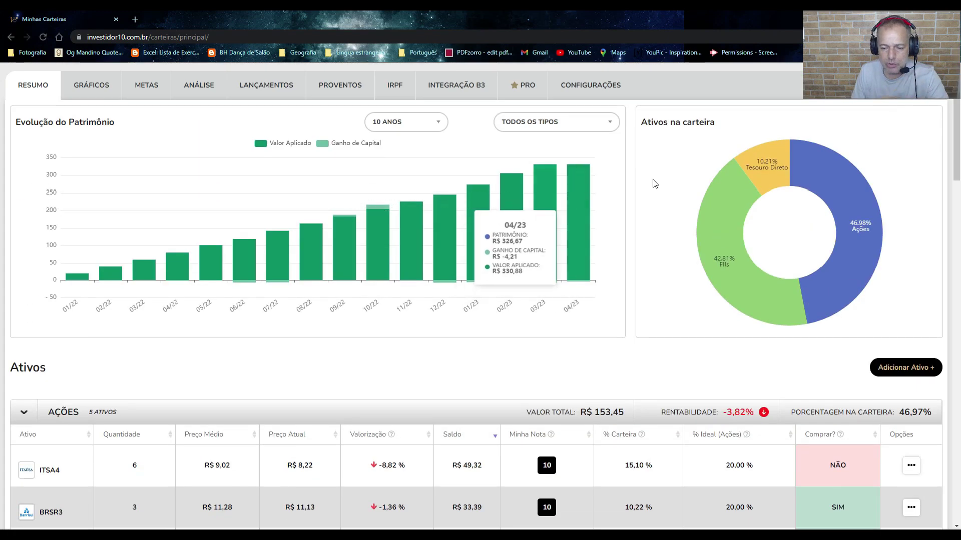
Examine the Minha Nota scores and buy recommendations of the assets in the Ações, FIIs and Tesouro Direto groups.
scroll(654, 209, "down", 4)
scroll(653, 209, "down", 1)
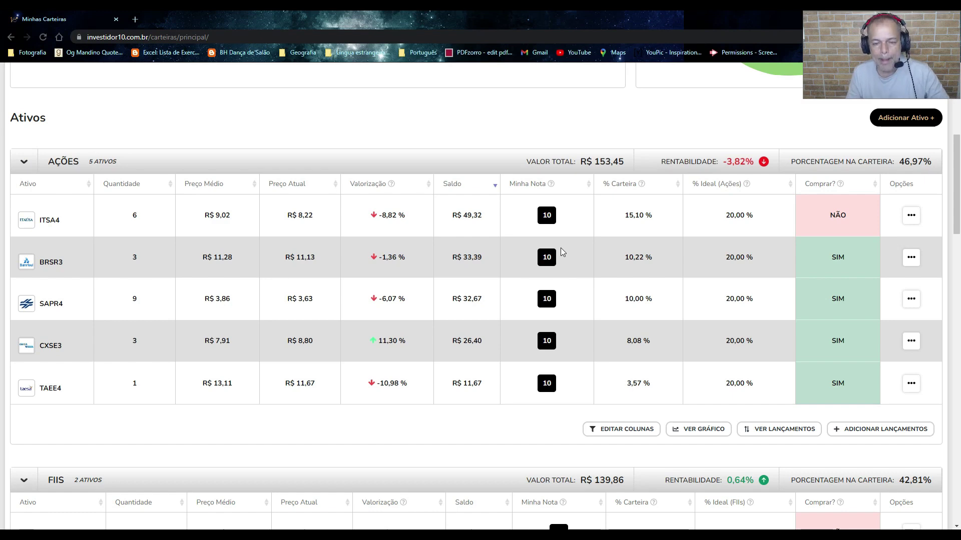
scroll(558, 242, "up", 6)
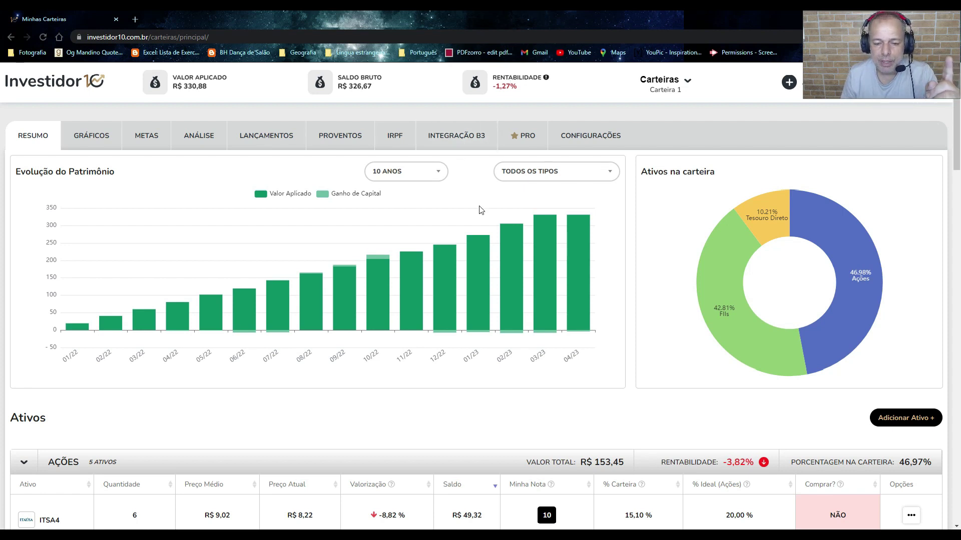
scroll(533, 332, "down", 4)
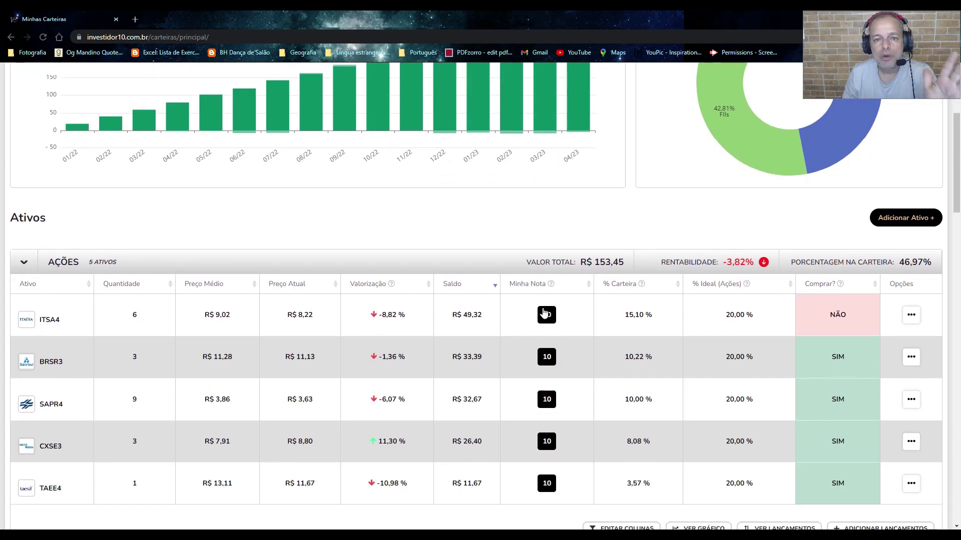
scroll(545, 315, "up", 3)
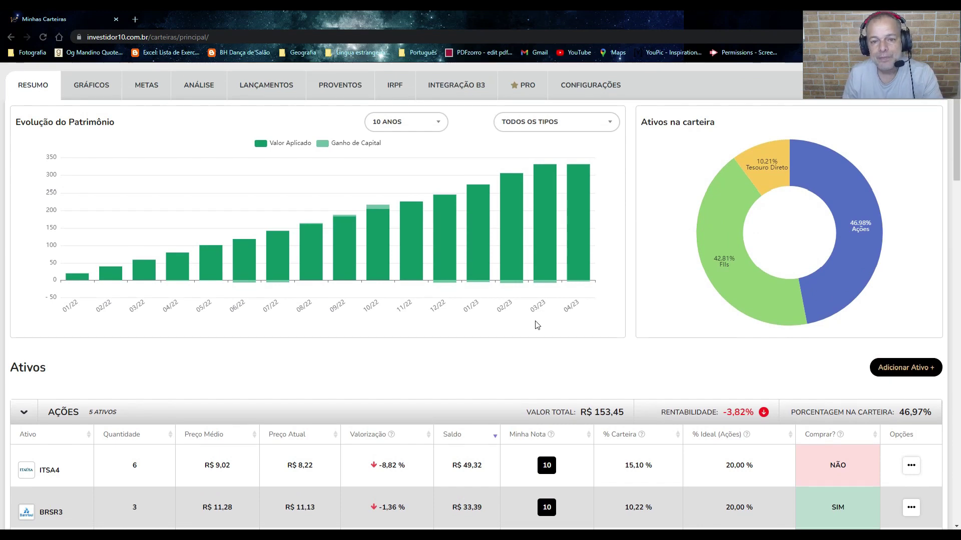
scroll(537, 325, "down", 8)
scroll(536, 315, "down", 2)
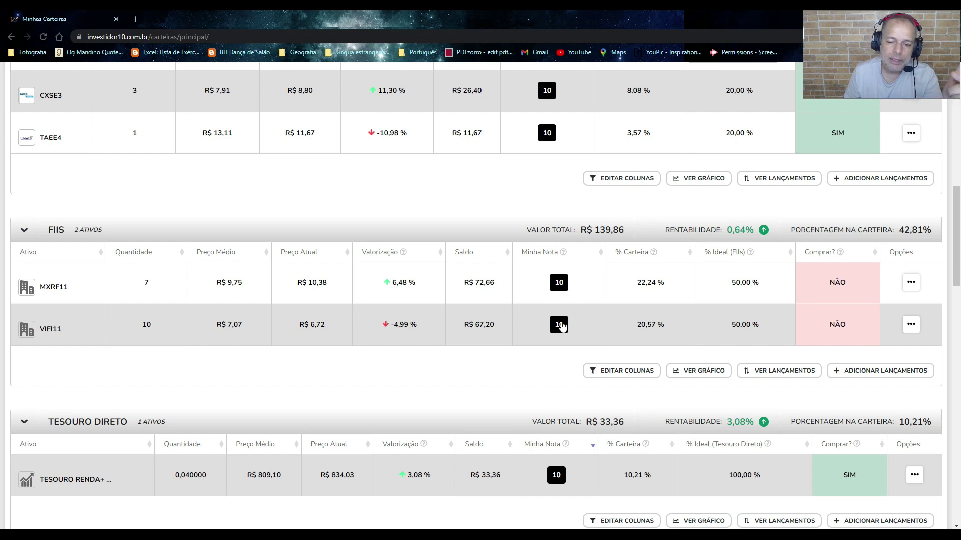
scroll(560, 200, "up", 4)
scroll(561, 201, "down", 1)
scroll(563, 201, "down", 5)
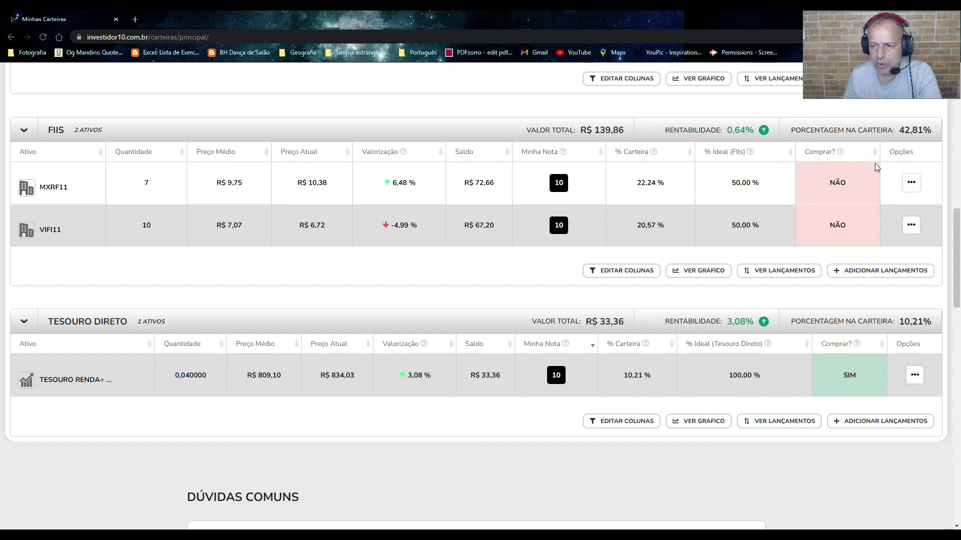
Set the Minha Nota score of the real estate fund MXRF11 to 8 and save it.
left_click(559, 185)
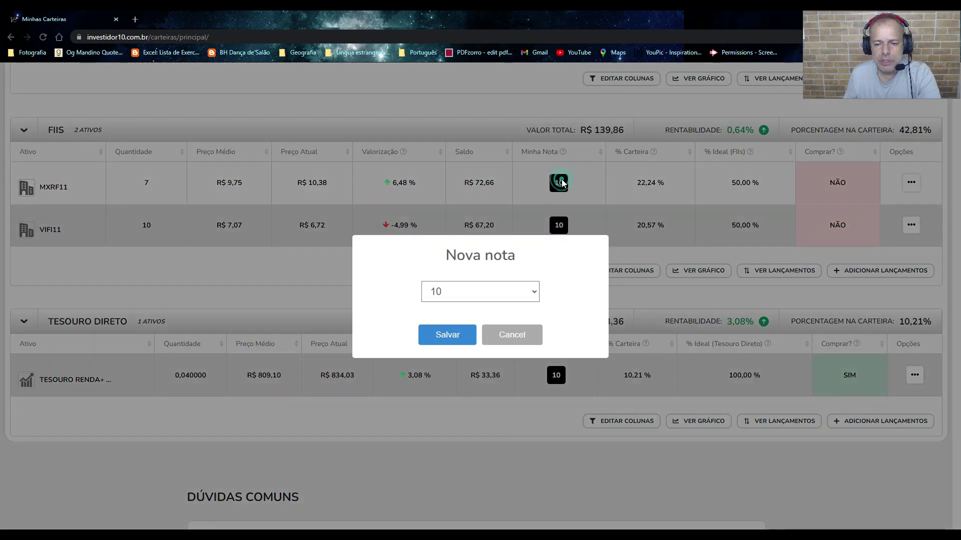
left_click(477, 292)
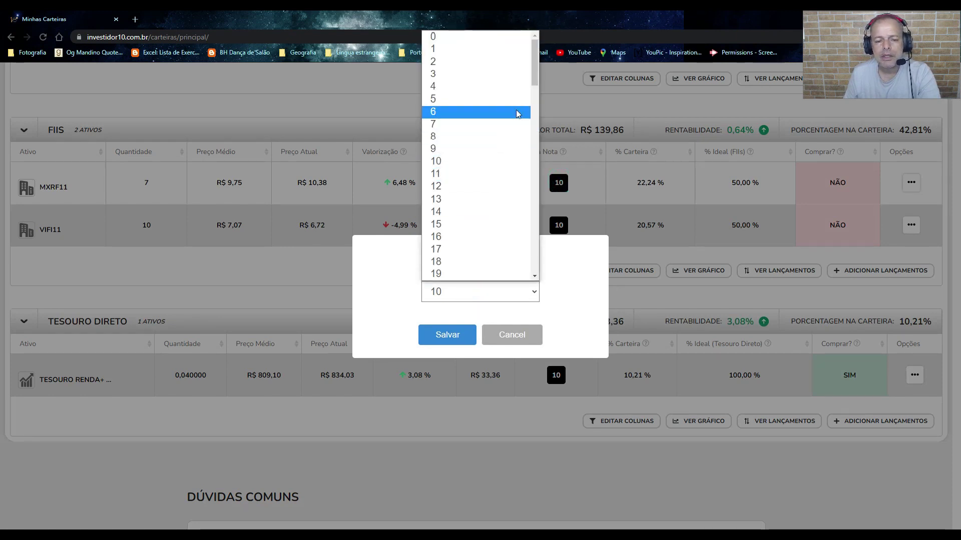
left_click(481, 138)
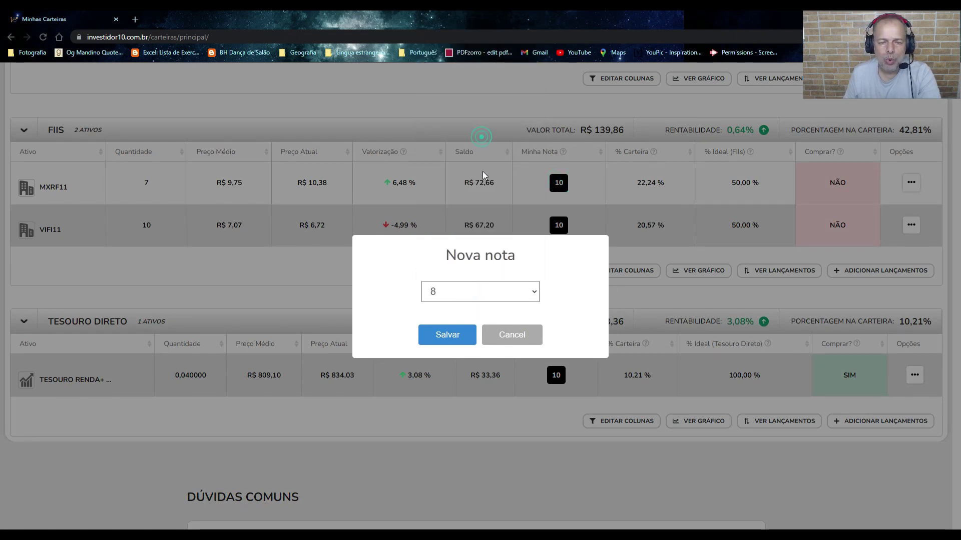
left_click(461, 336)
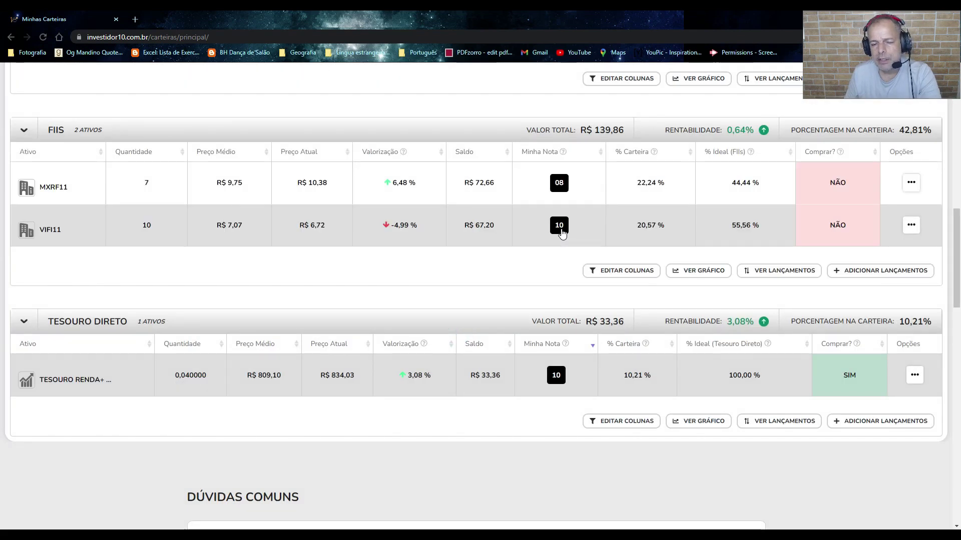
Set the Minha Nota score of the real estate fund VIFI11 to 8 and save it.
left_click(560, 229)
left_click(480, 292)
left_click(455, 138)
left_click(447, 335)
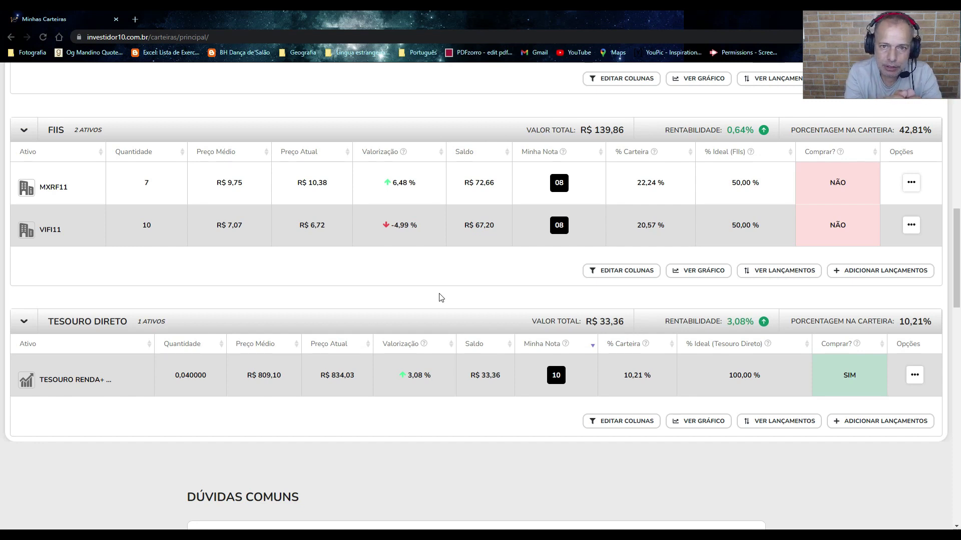
Set the Minha Nota score of the Tesouro Renda+ asset to 2 and save it.
scroll(440, 297, "down", 3)
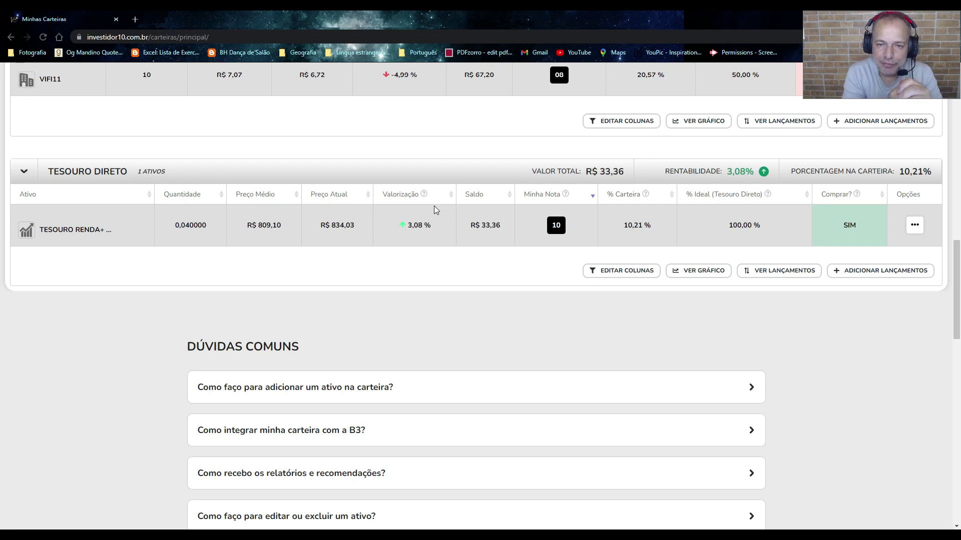
left_click(559, 231)
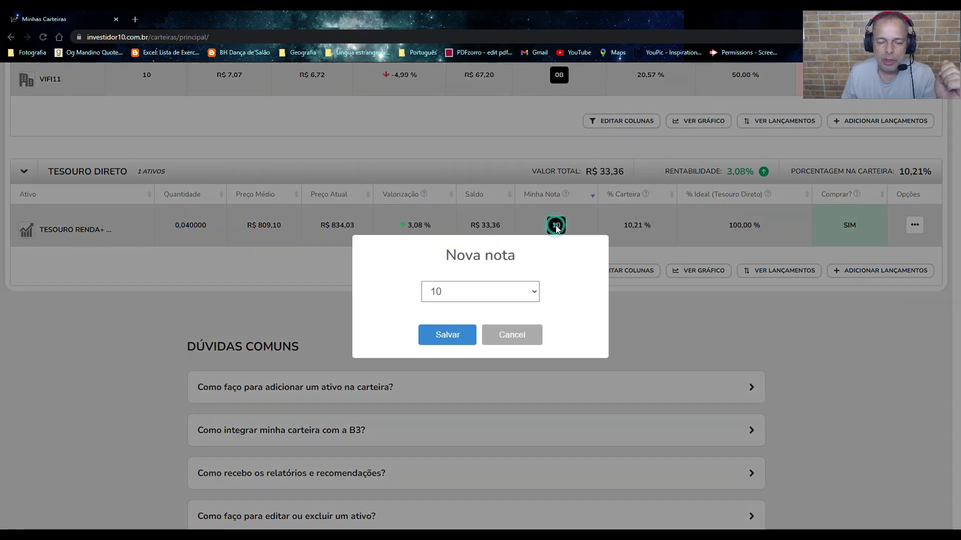
left_click(499, 289)
left_click(471, 65)
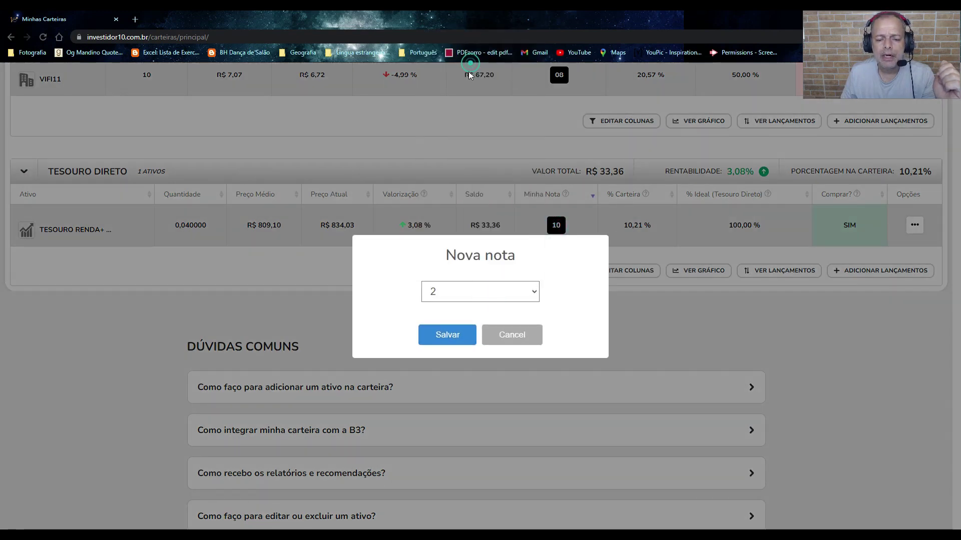
left_click(452, 336)
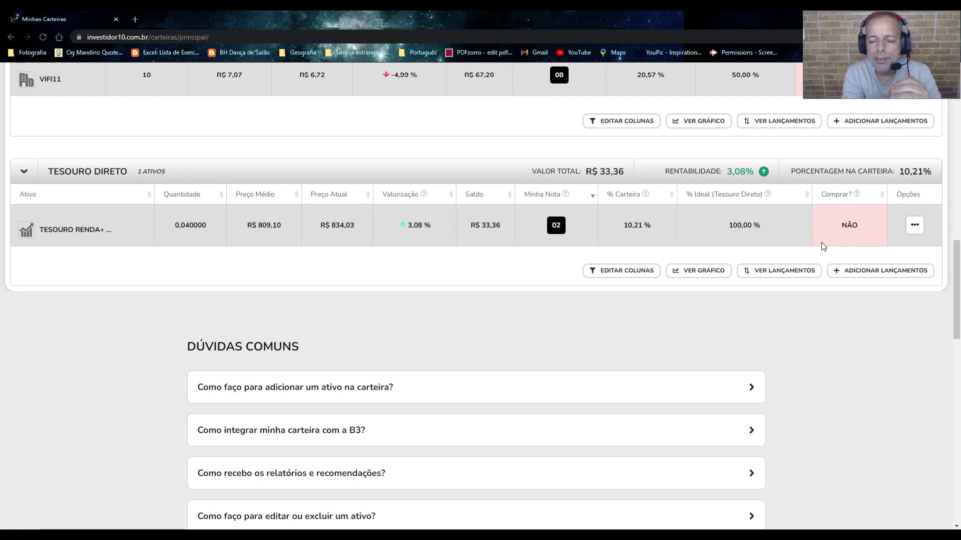
Compare each asset's current portfolio percentage with its ideal percentage and buy recommendation across the three asset groups.
scroll(479, 265, "up", 10)
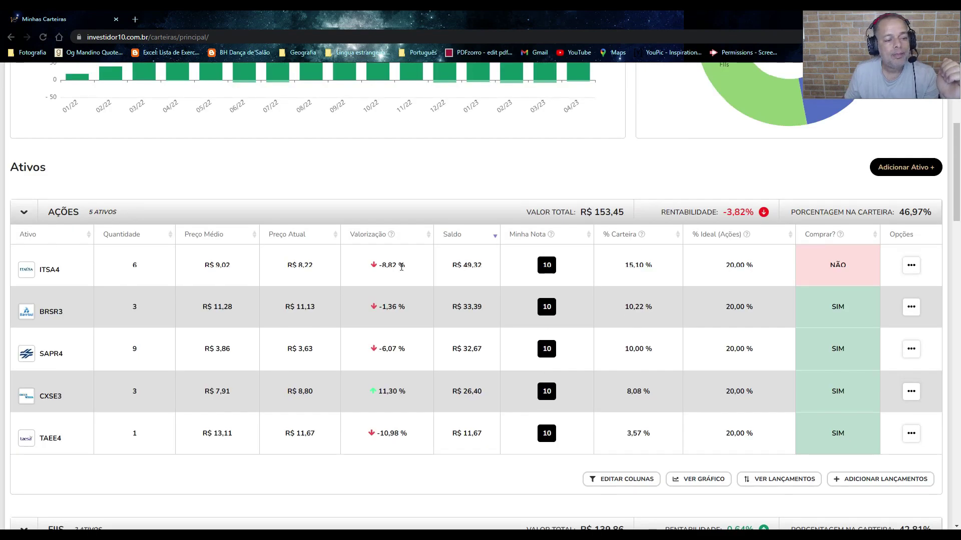
scroll(571, 272, "down", 1)
scroll(568, 271, "up", 1)
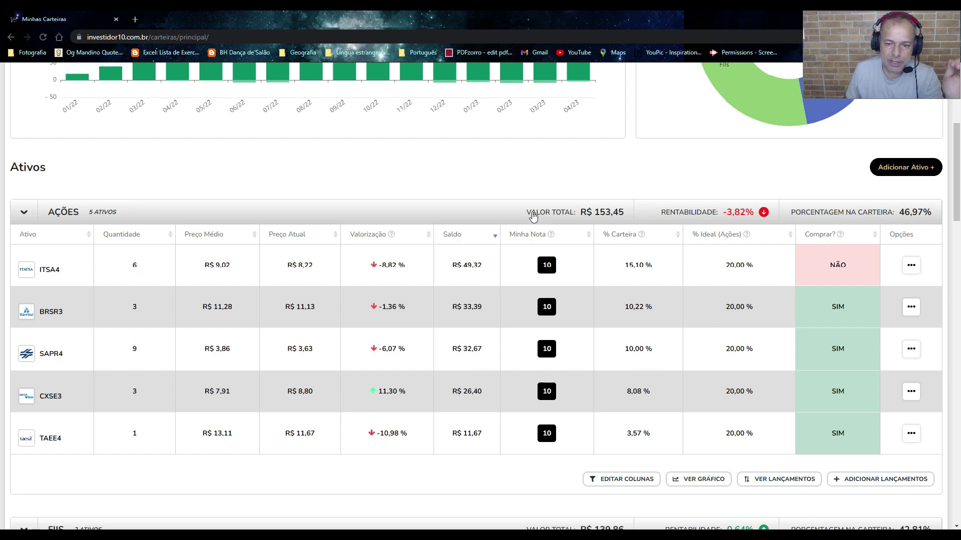
mouse_move(760, 264)
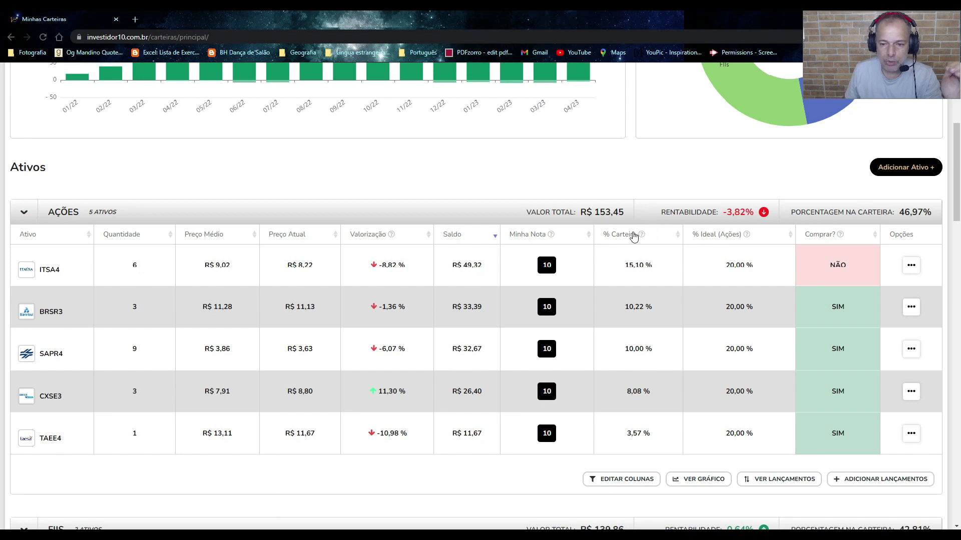
scroll(633, 236, "down", 1)
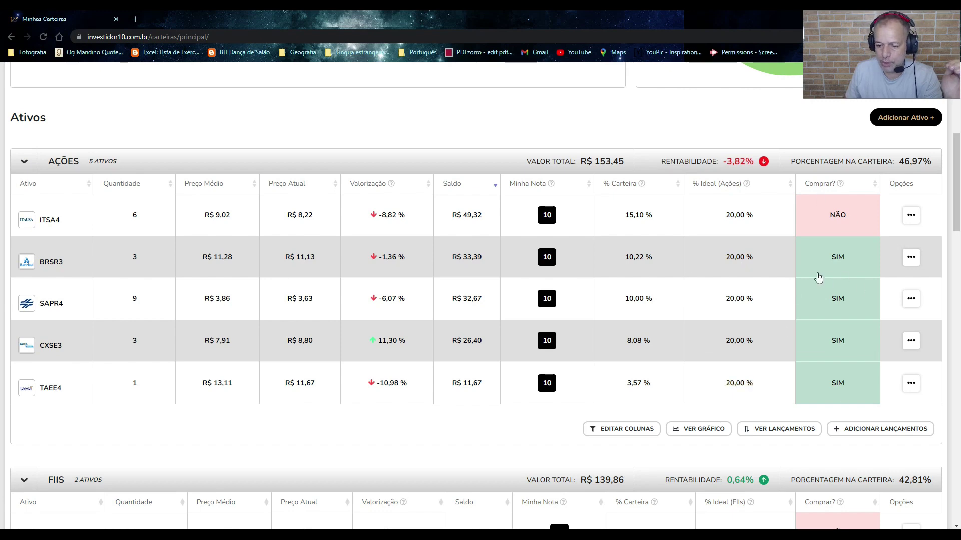
scroll(826, 283, "down", 4)
scroll(815, 329, "down", 4)
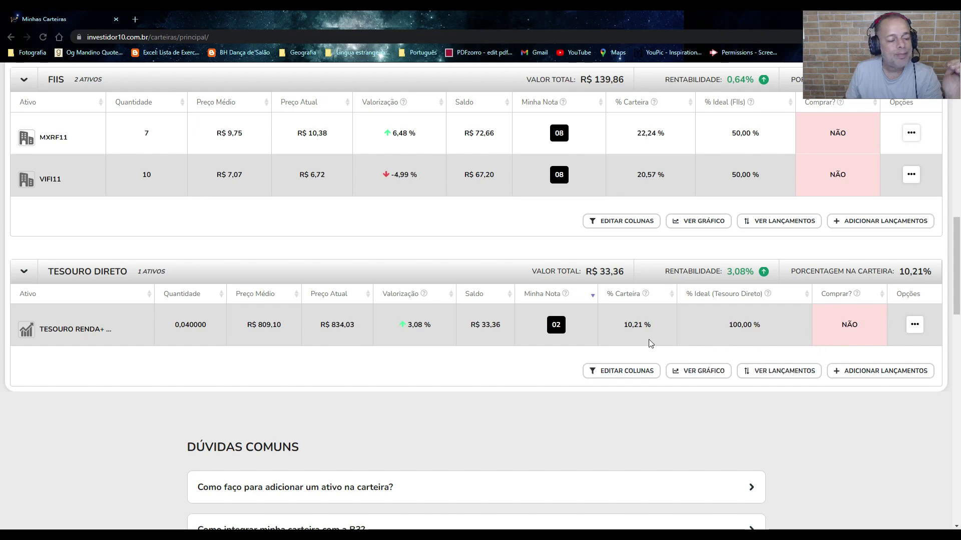
scroll(649, 339, "up", 11)
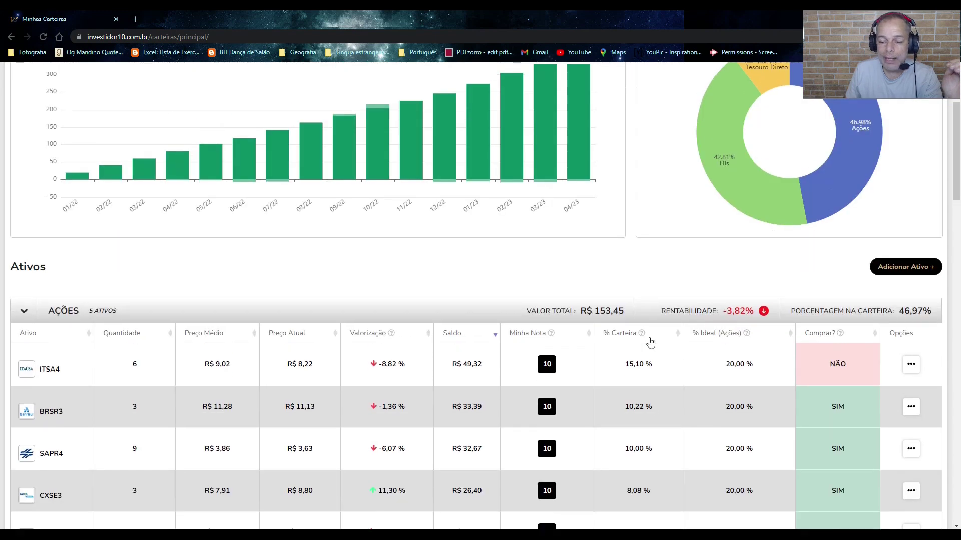
scroll(650, 342, "down", 3)
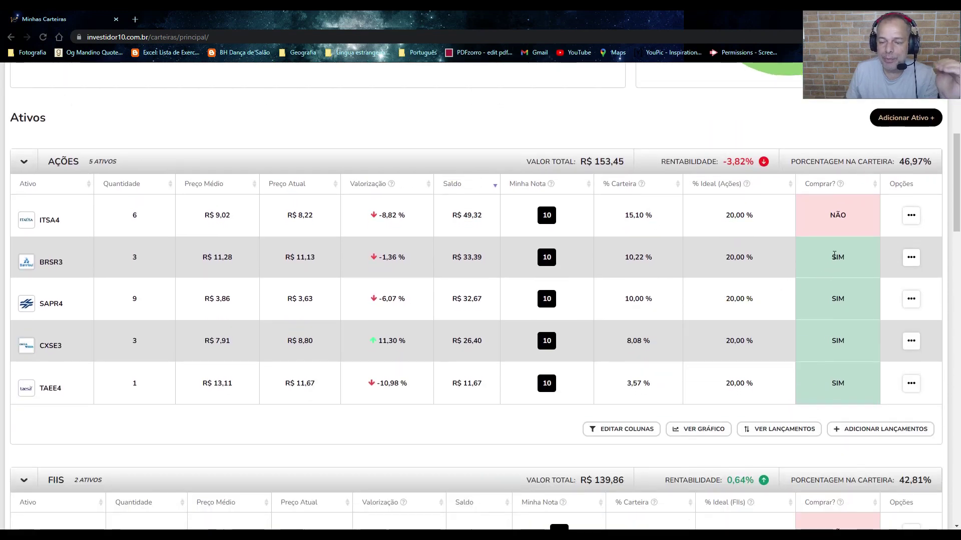
Review the asset balances, group totals and scores of the stocks, FIIs and Tesouro Direto.
mouse_move(651, 397)
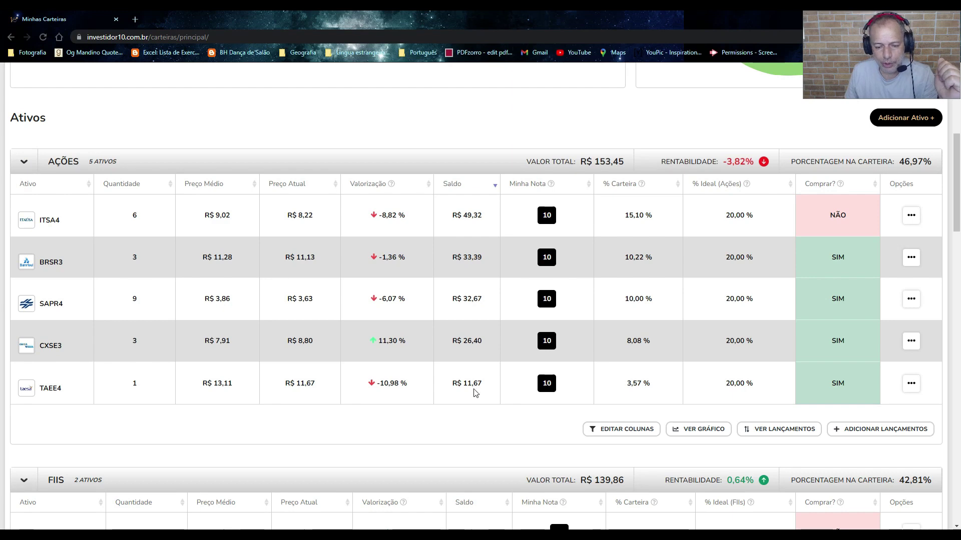
scroll(488, 342, "down", 4)
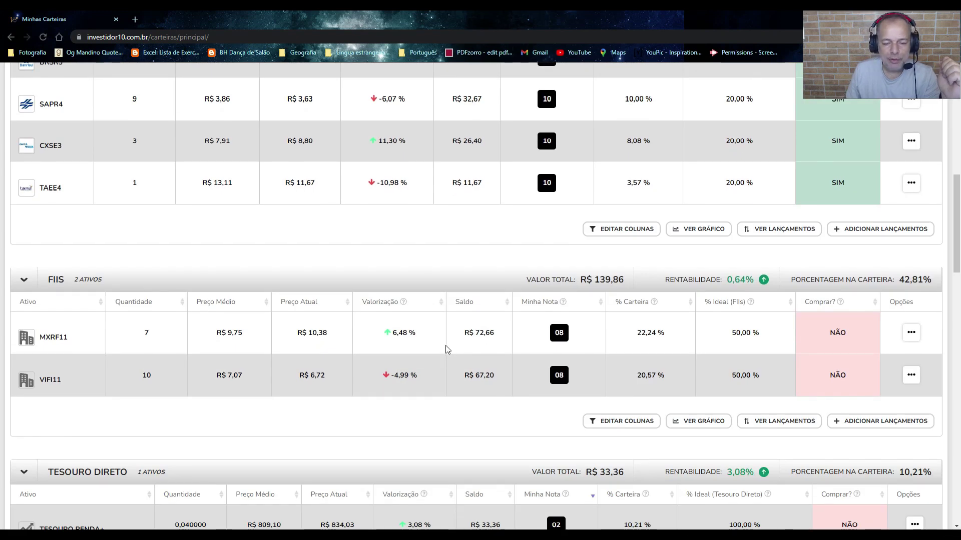
scroll(446, 345, "down", 4)
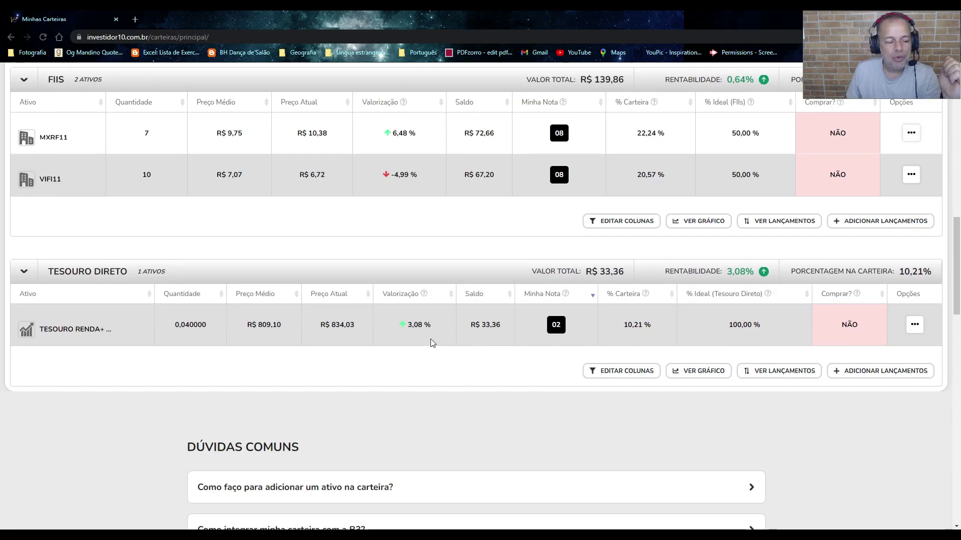
scroll(500, 333, "up", 7)
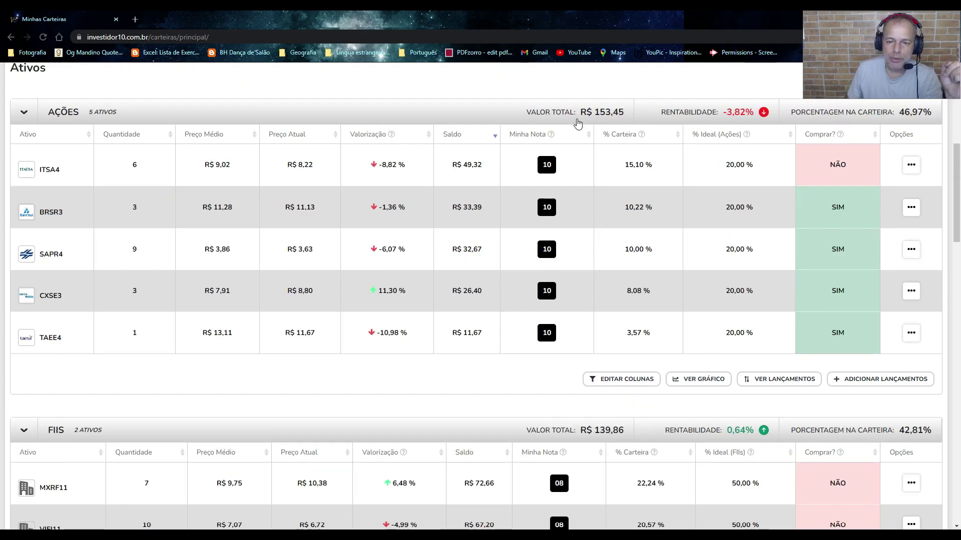
scroll(562, 178, "down", 5)
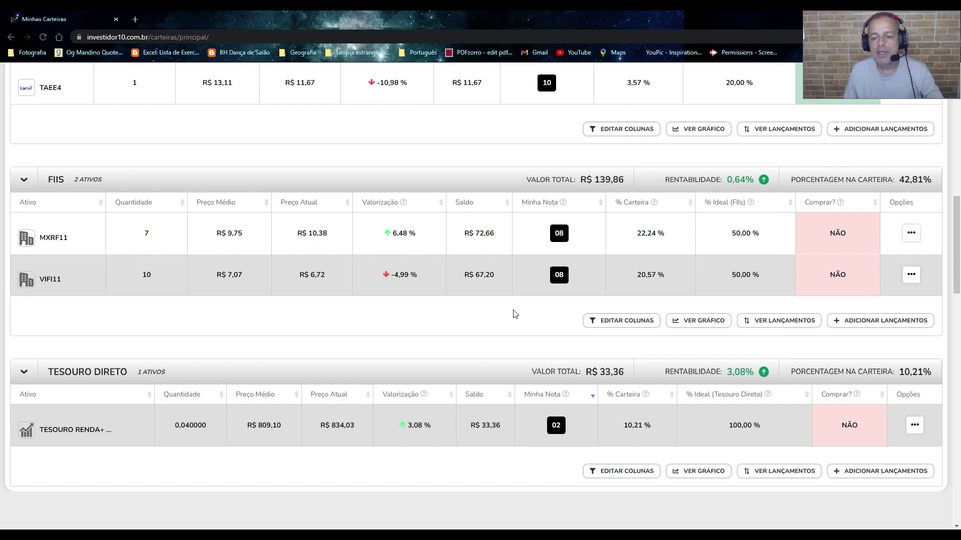
scroll(518, 321, "up", 7)
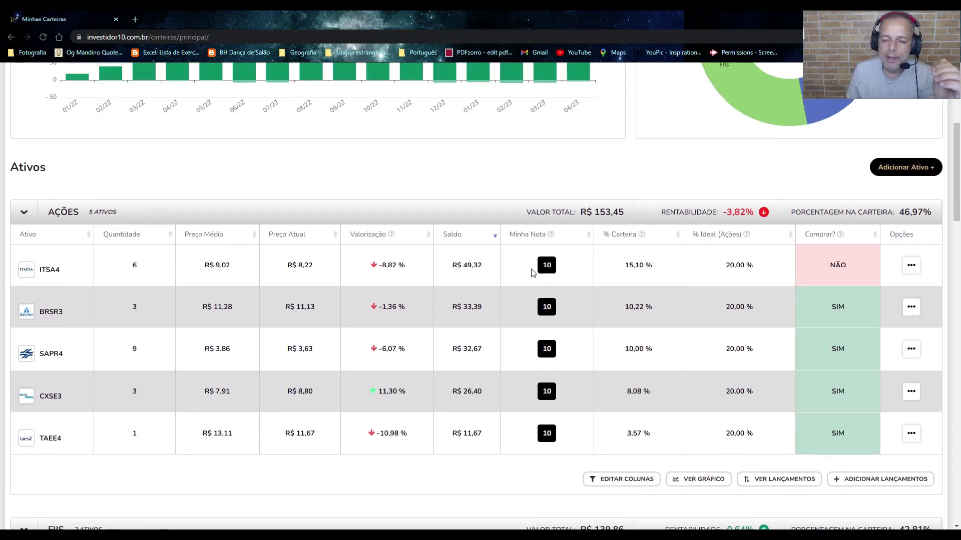
scroll(530, 270, "down", 2)
scroll(532, 273, "down", 3)
scroll(533, 272, "up", 6)
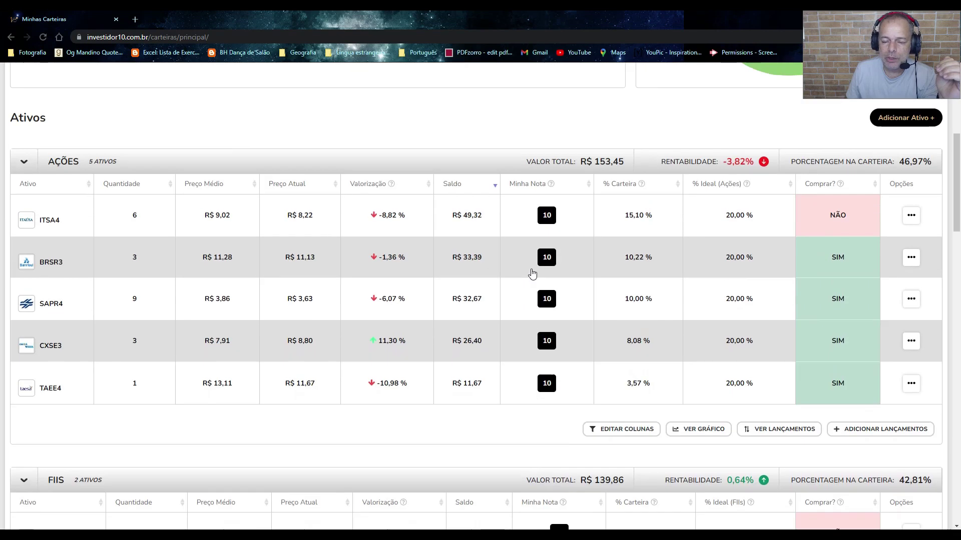
scroll(543, 246, "down", 8)
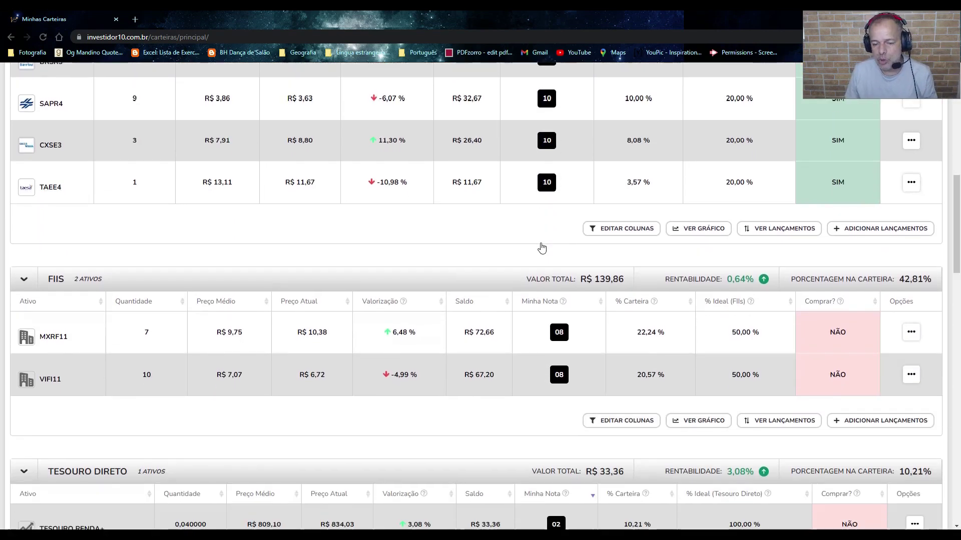
Compare the scores and buy recommendations of the stocks and FIIs with the portfolio's asset allocation chart.
scroll(530, 260, "up", 4)
scroll(531, 260, "up", 6)
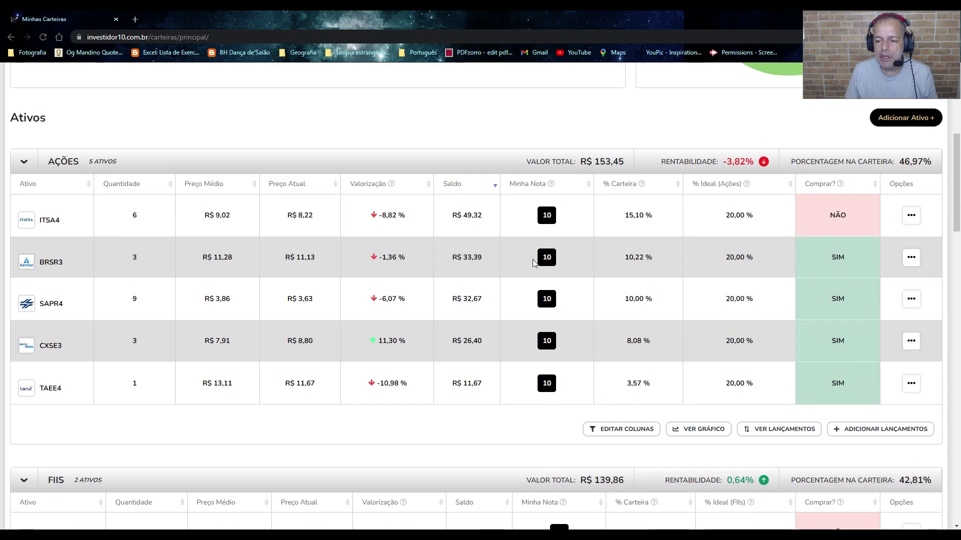
scroll(535, 263, "down", 3)
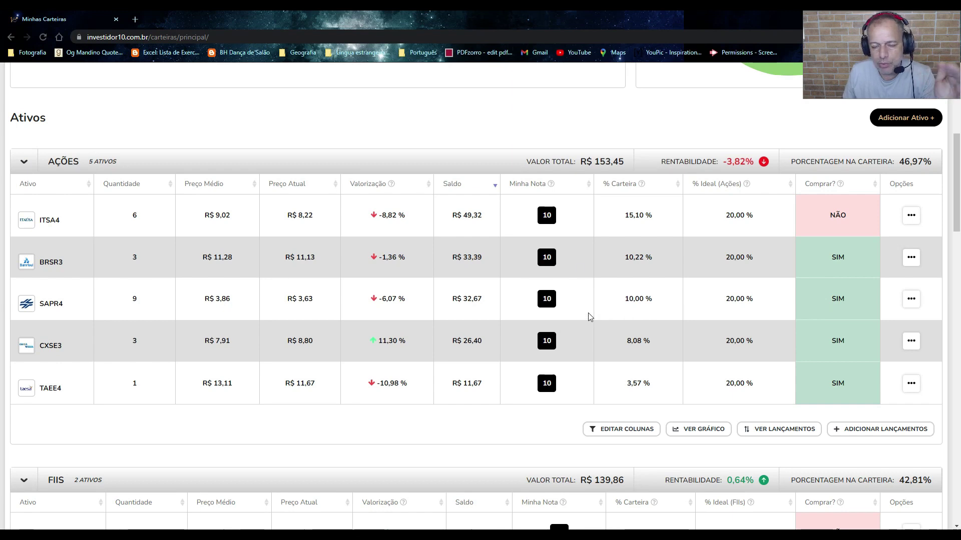
scroll(568, 322, "down", 1)
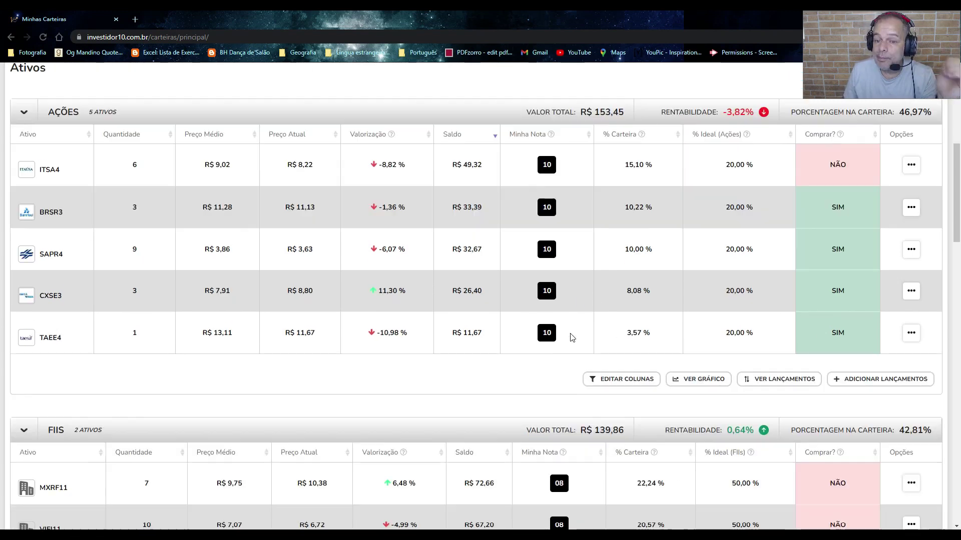
scroll(566, 341, "up", 3)
scroll(567, 349, "up", 2)
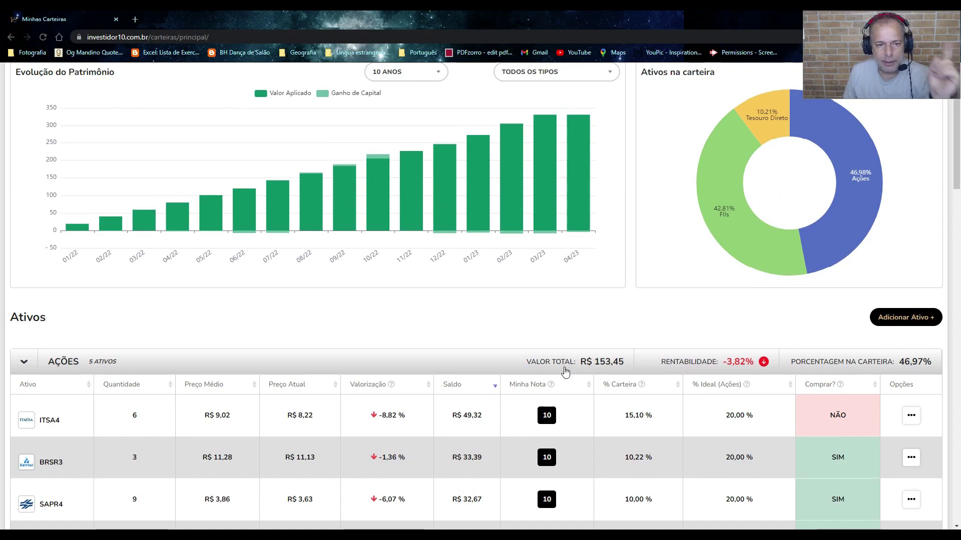
scroll(566, 360, "up", 2)
scroll(568, 354, "down", 4)
scroll(567, 269, "down", 11)
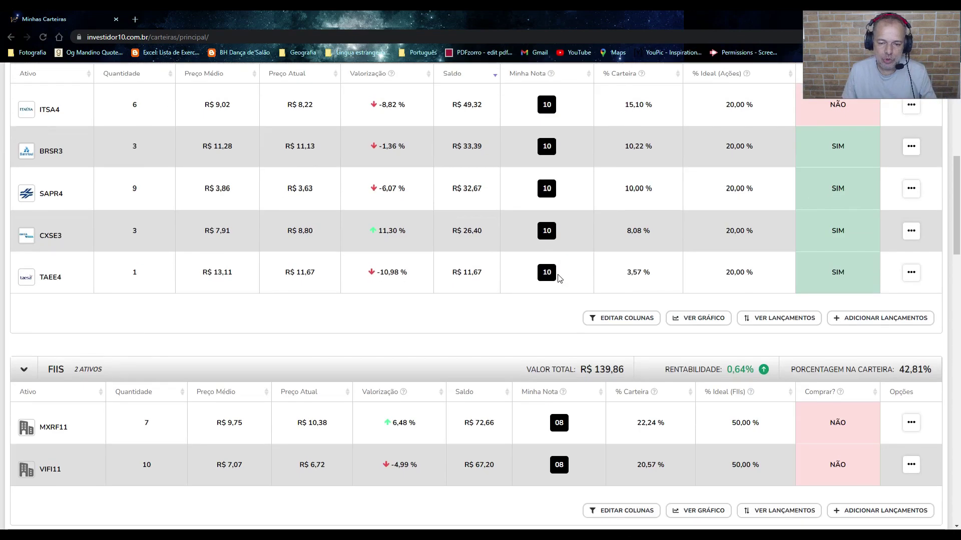
scroll(554, 299, "up", 4)
scroll(554, 299, "up", 10)
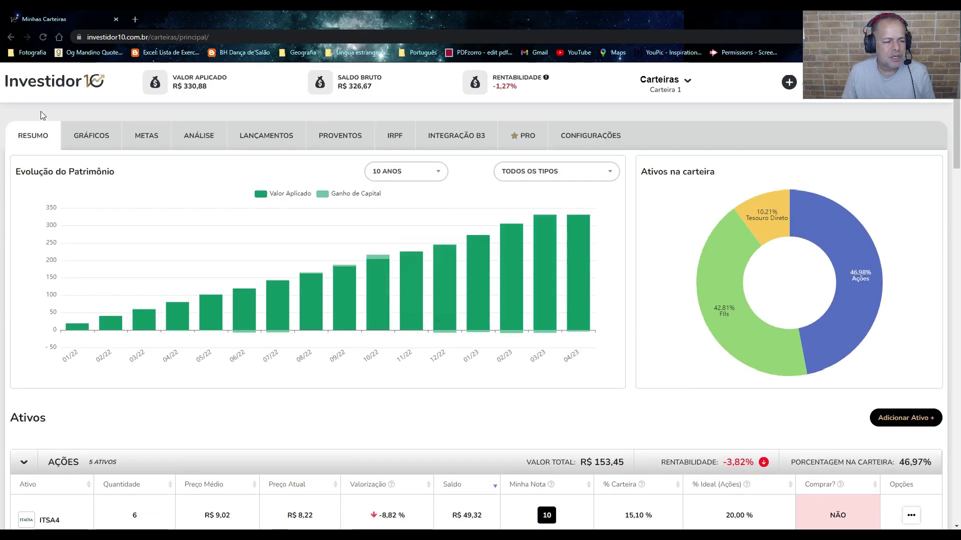
Open the portfolio's Gráficos view and examine the current position chart by individual asset.
left_click(89, 144)
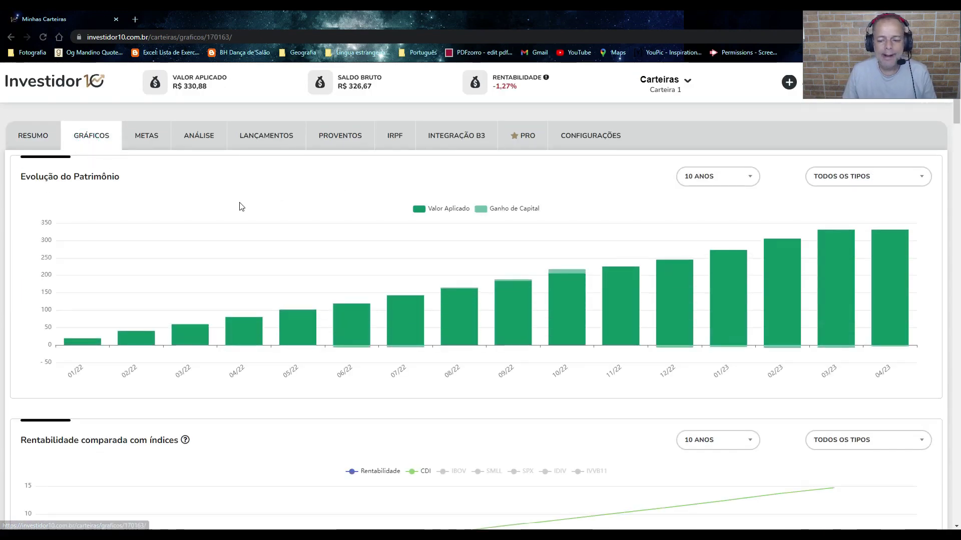
scroll(247, 235, "down", 12)
scroll(243, 230, "down", 3)
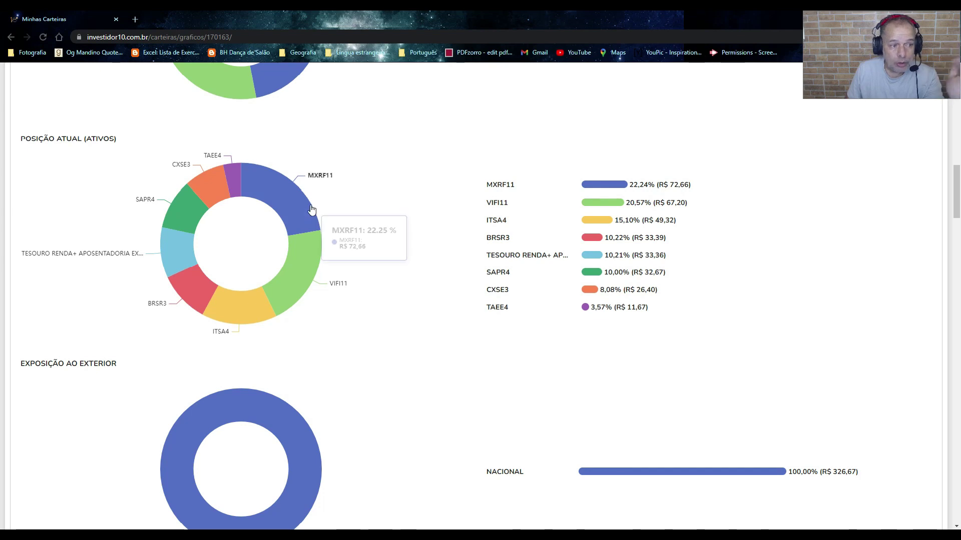
Examine the stock position charts by sector, by segment and by individual stock, checking the shares of ITSA4, SAPR4, TAEE4 and CXSE3.
scroll(300, 213, "down", 3)
scroll(294, 213, "down", 6)
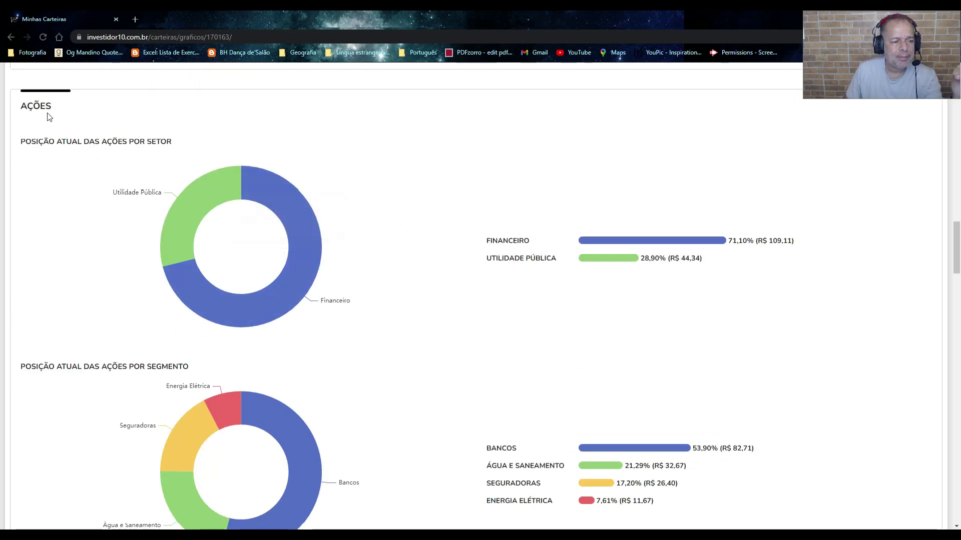
scroll(105, 188, "down", 3)
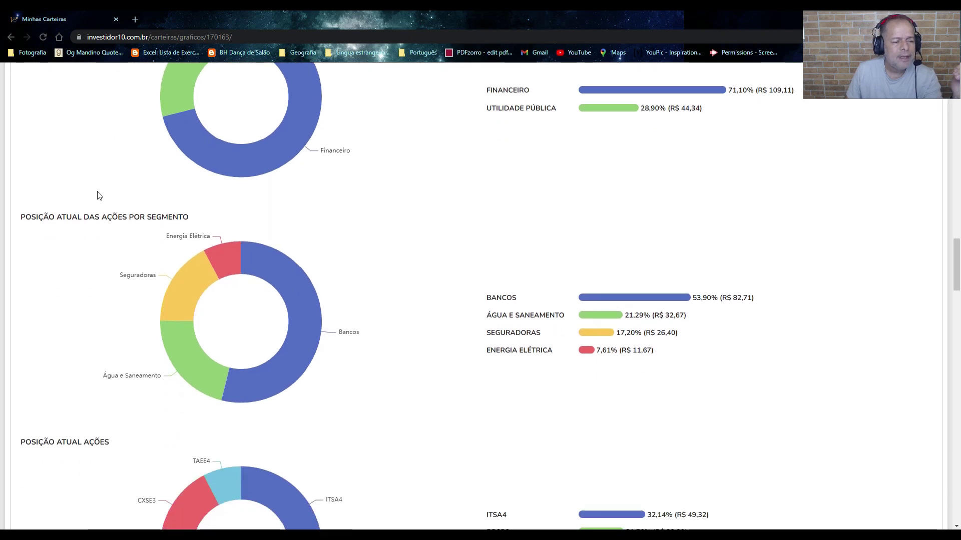
scroll(89, 202, "down", 3)
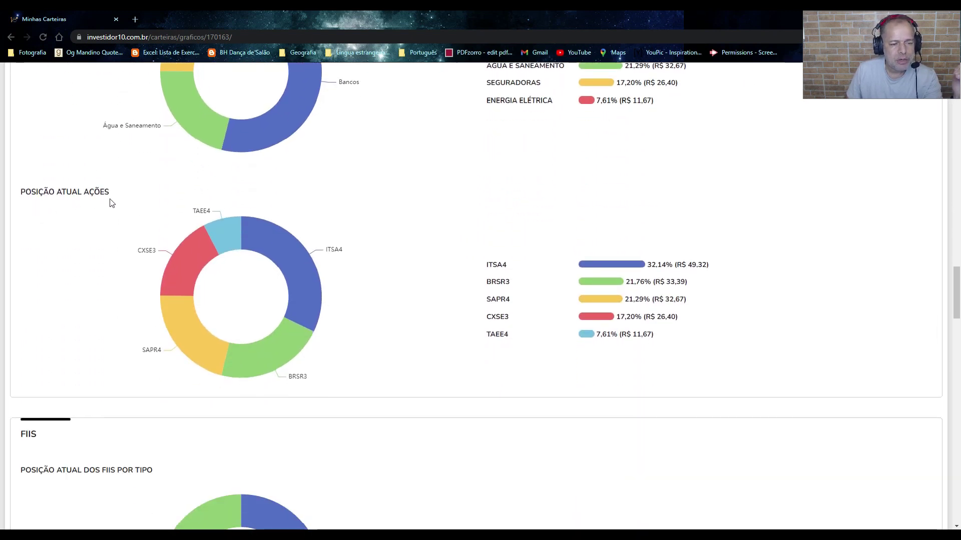
mouse_move(289, 255)
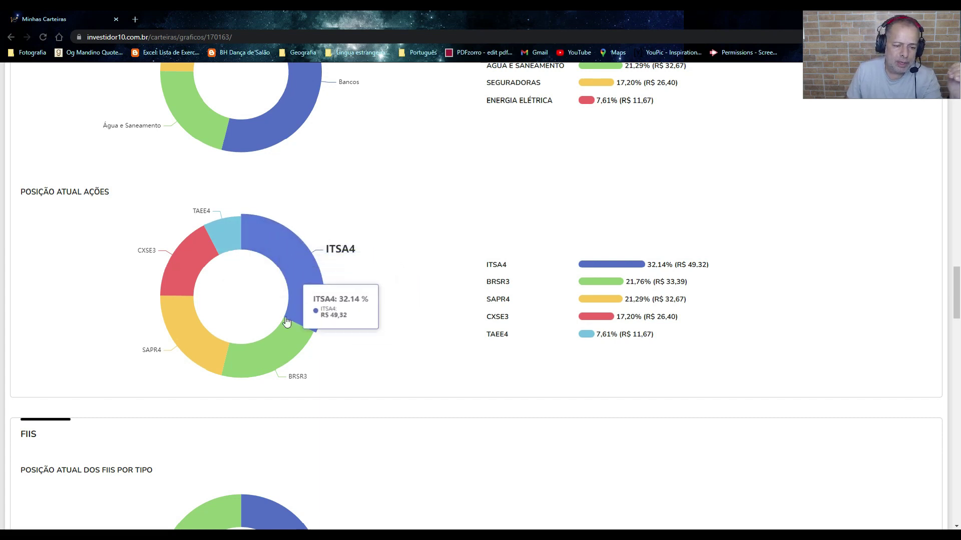
mouse_move(200, 357)
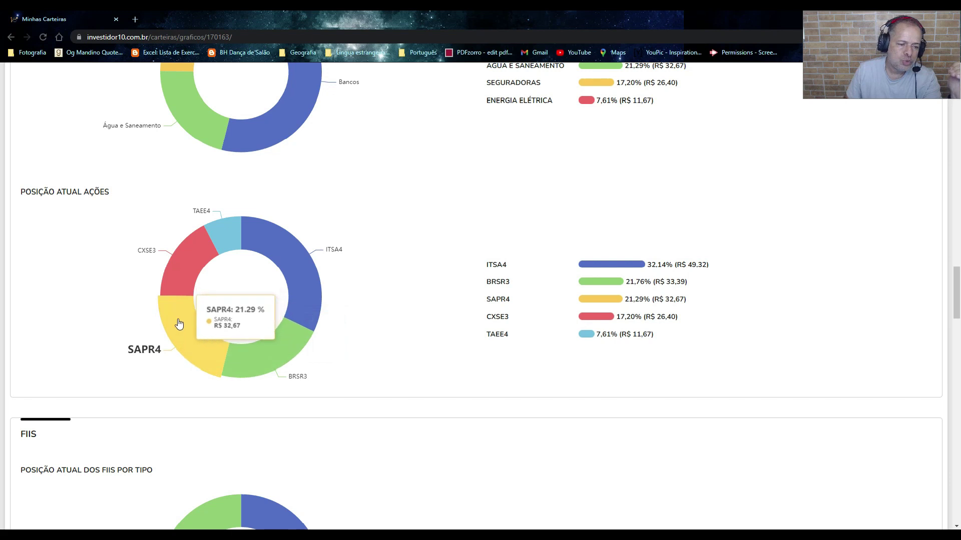
mouse_move(225, 222)
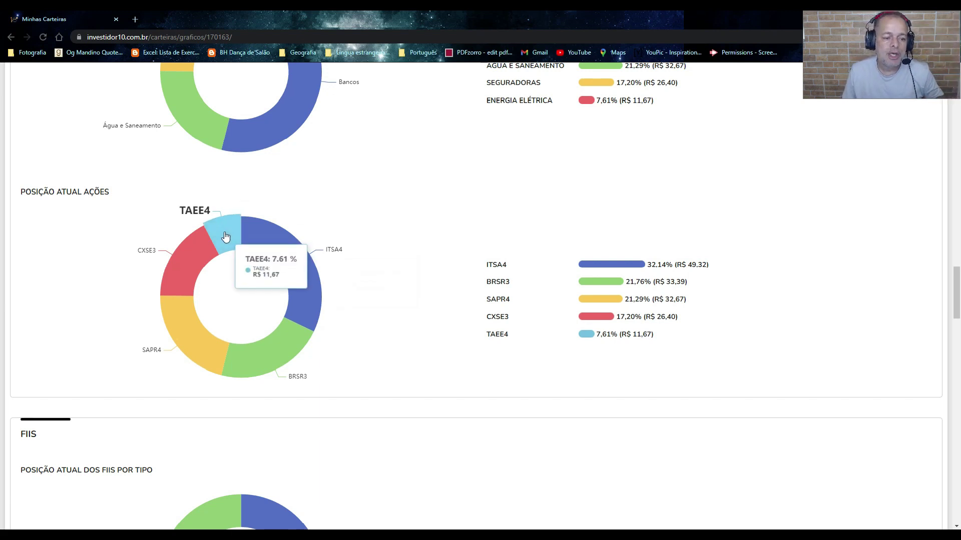
mouse_move(180, 267)
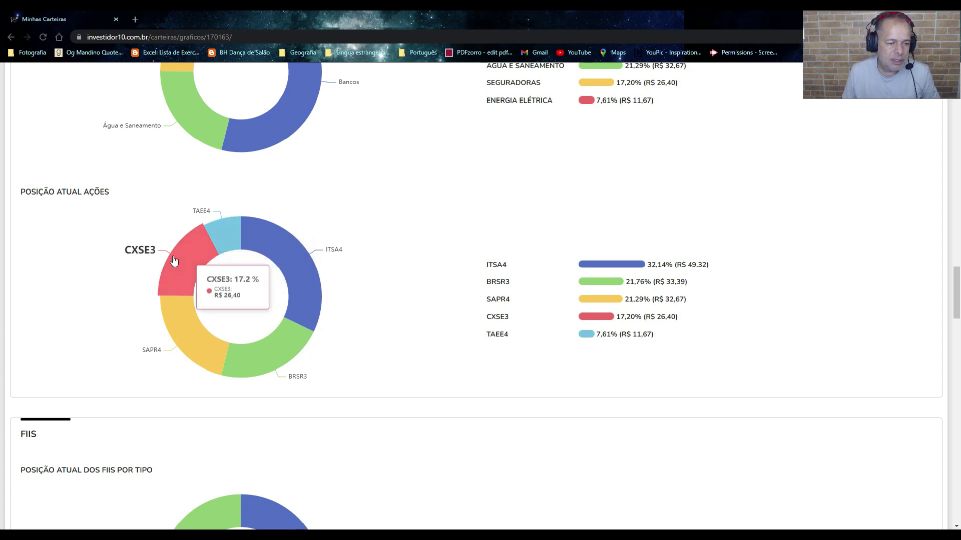